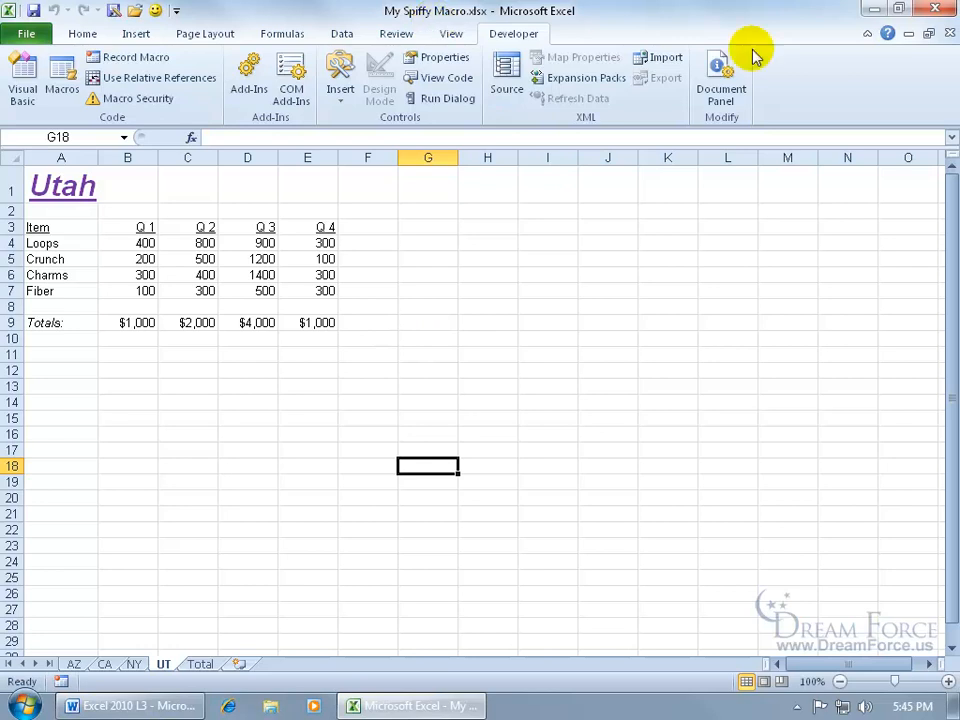
Close My Spiffy Macro.xlsx and open the recent macro-enabled workbook Macros Simple.xlsm.
{"action": "left_click", "coordinate": [948, 34]}
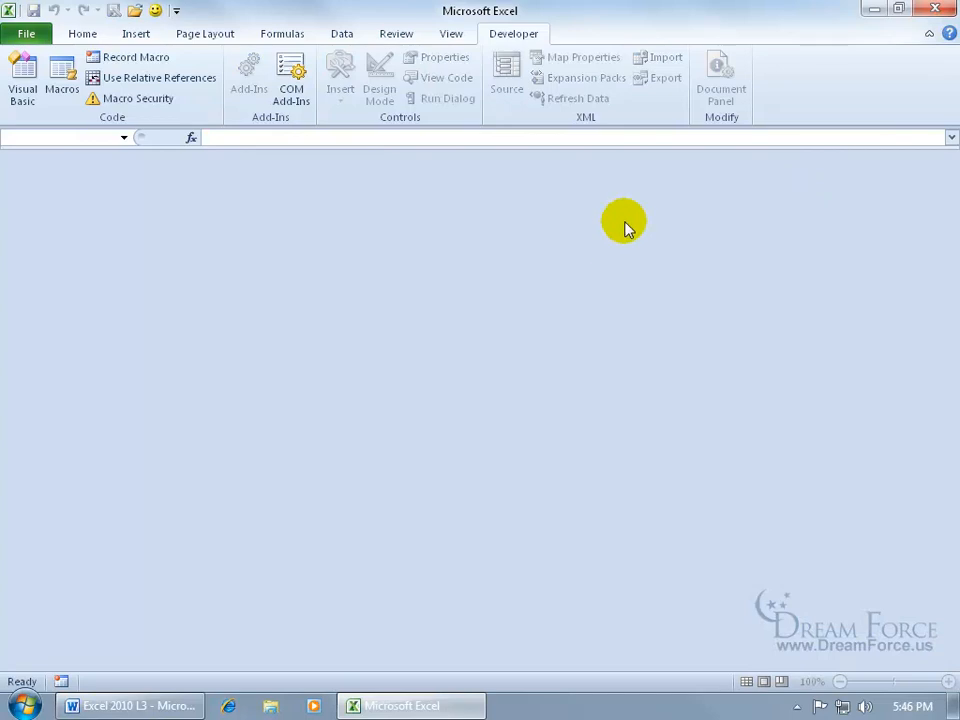
{"action": "right_click", "coordinate": [420, 707]}
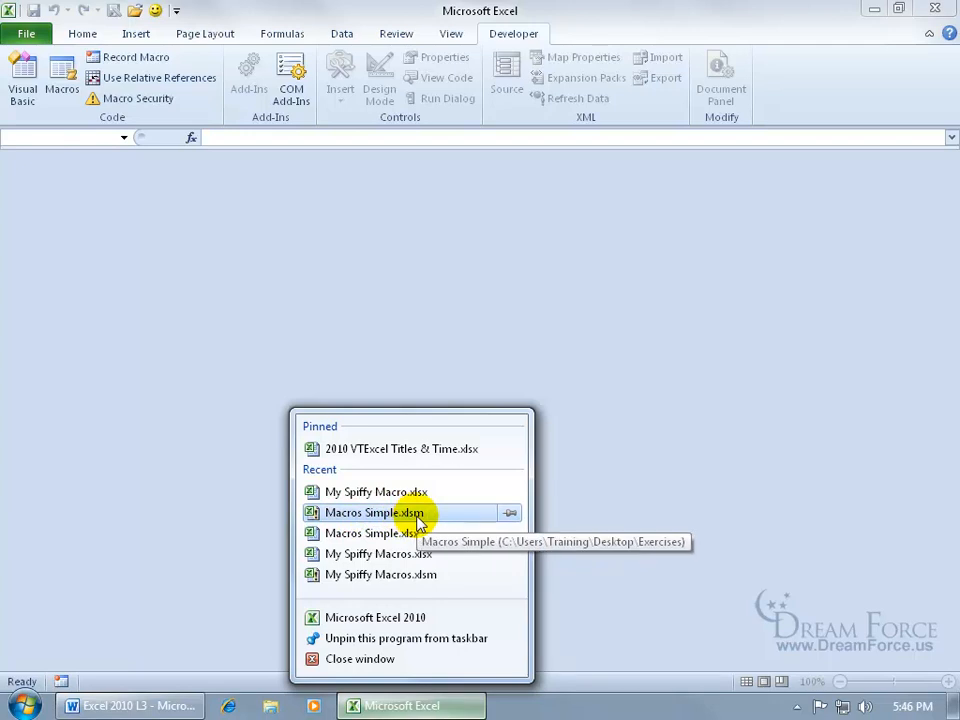
{"action": "left_click", "coordinate": [322, 516]}
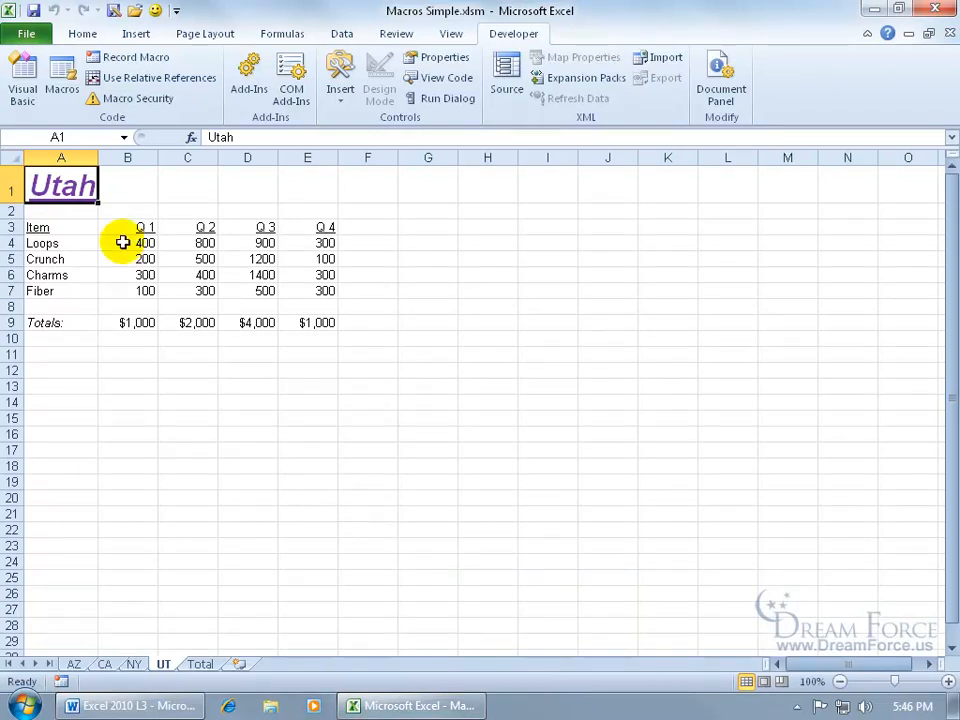
Try to step into the Formatting_States macro and then to run it on the UT sheet.
{"action": "left_click", "coordinate": [61, 80]}
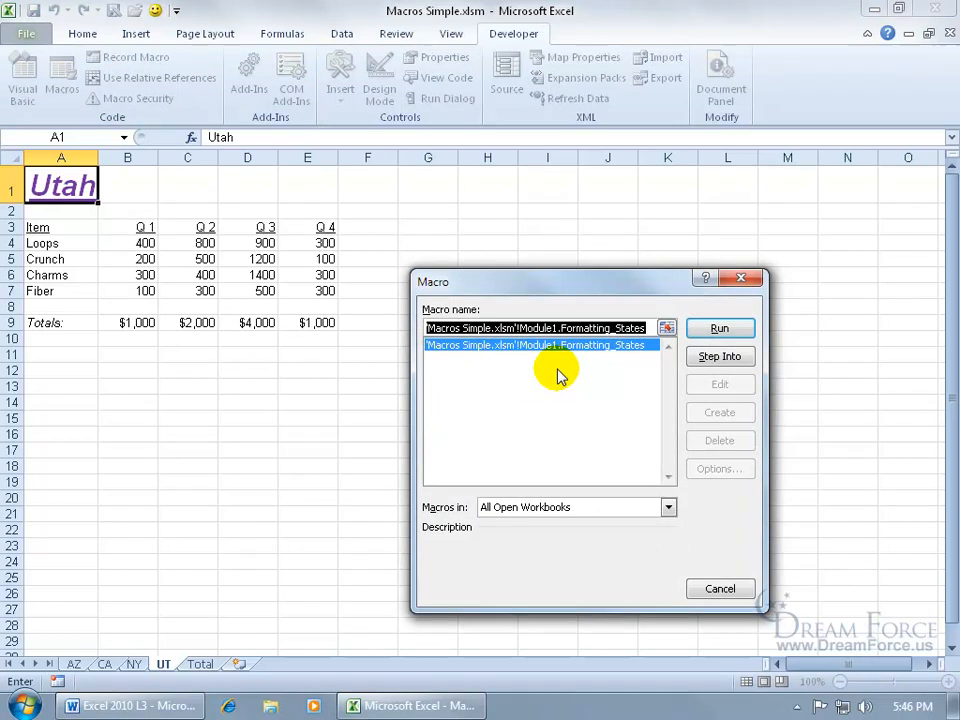
{"action": "left_click", "coordinate": [712, 357]}
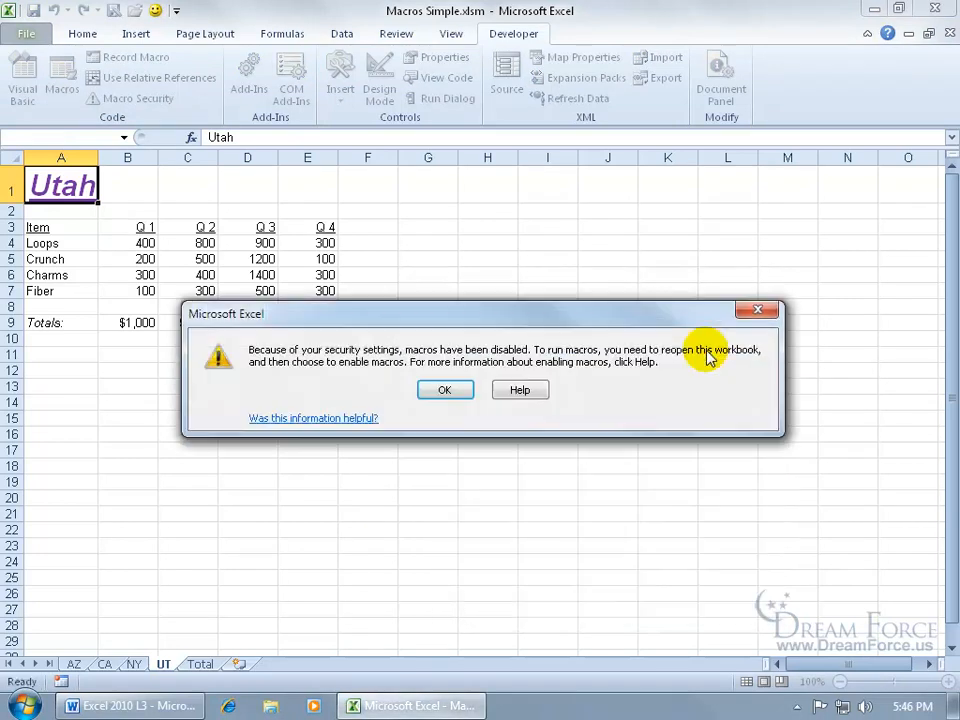
{"action": "left_click", "coordinate": [446, 390]}
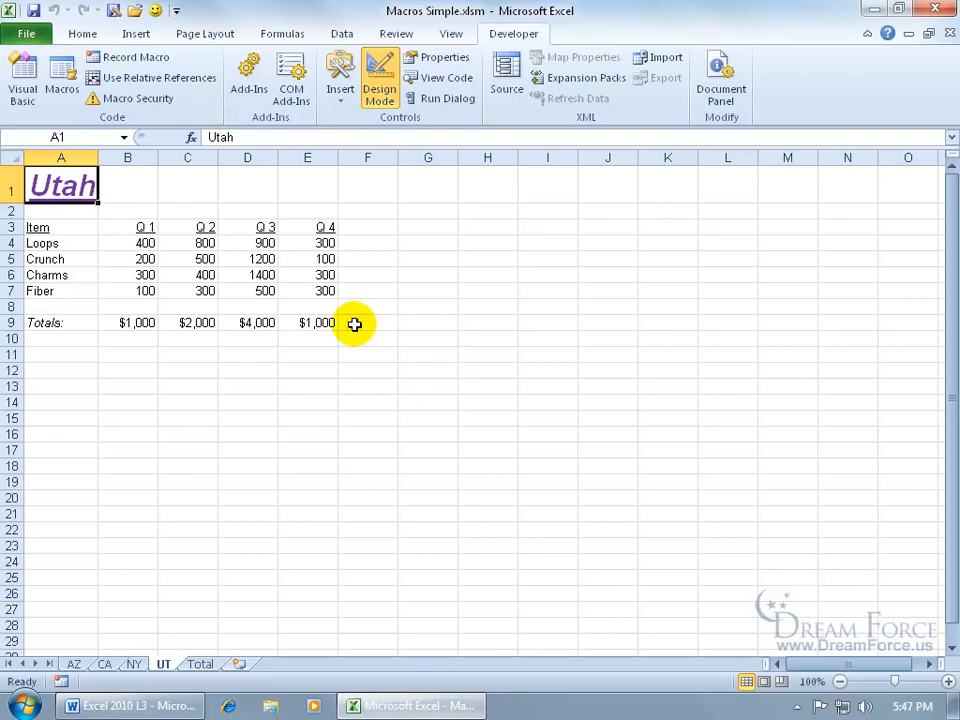
{"action": "left_click", "coordinate": [73, 75]}
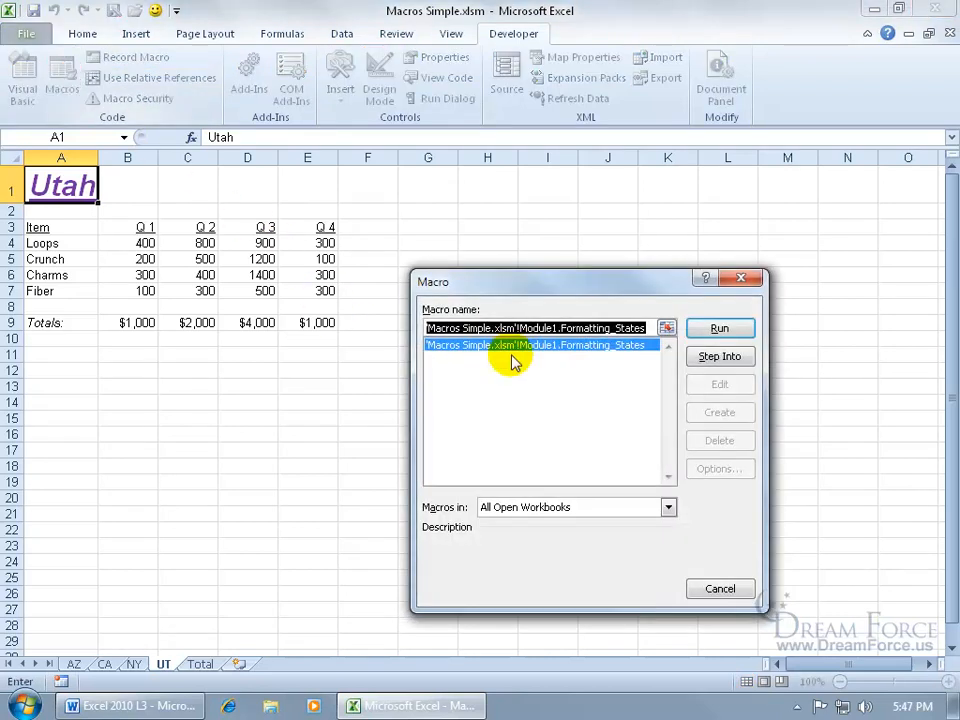
{"action": "left_click", "coordinate": [719, 327]}
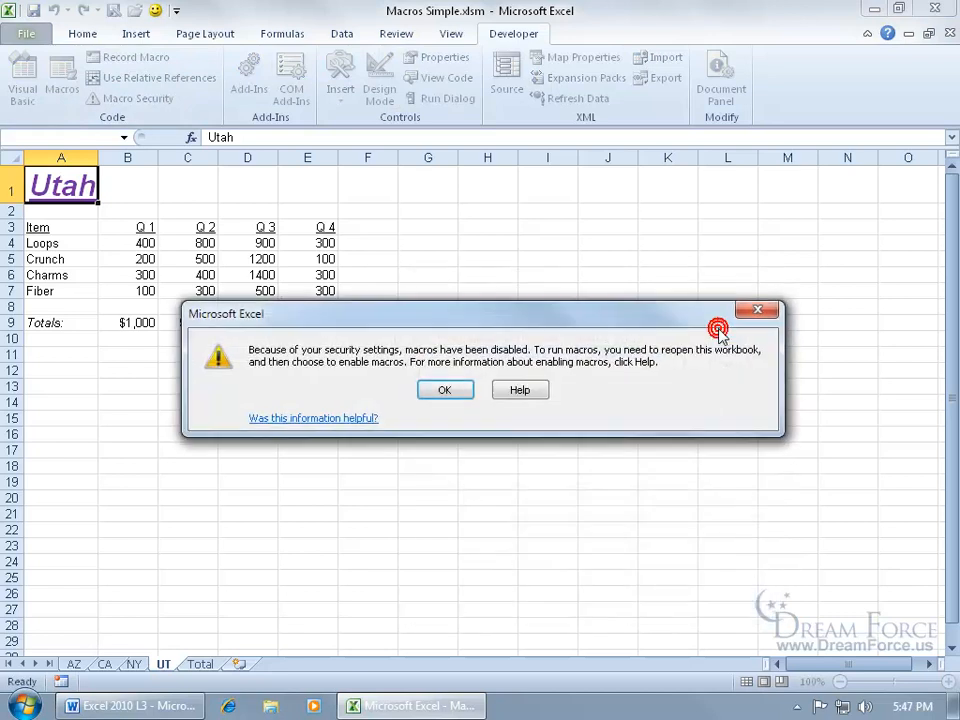
{"action": "left_click", "coordinate": [447, 391]}
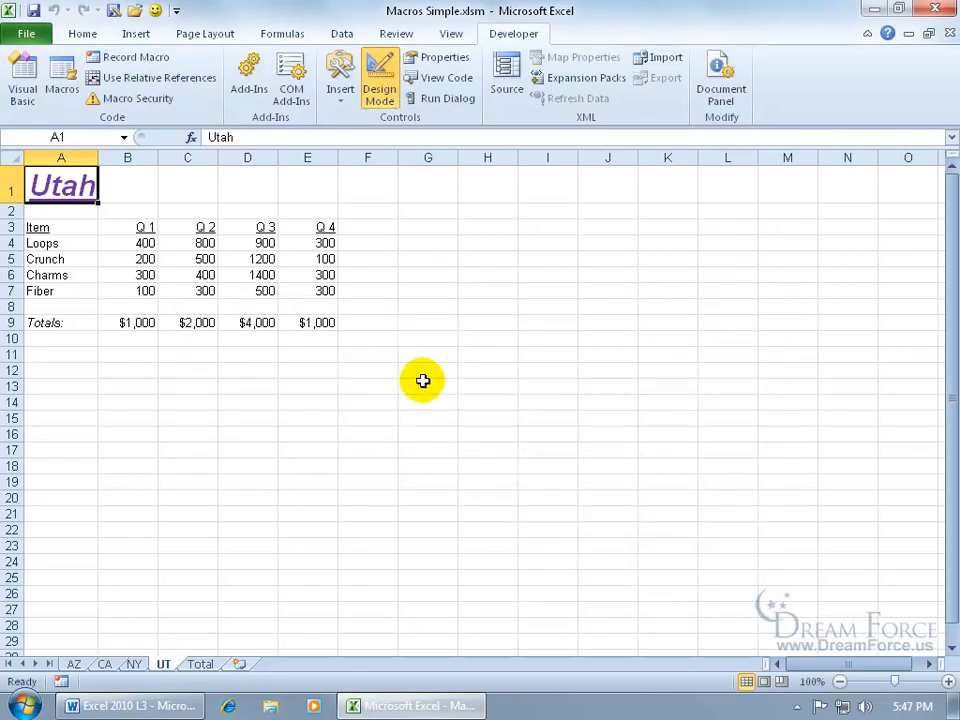
Set the Trust Center's macro settings to enable all macros and apply the options.
{"action": "left_click", "coordinate": [26, 34]}
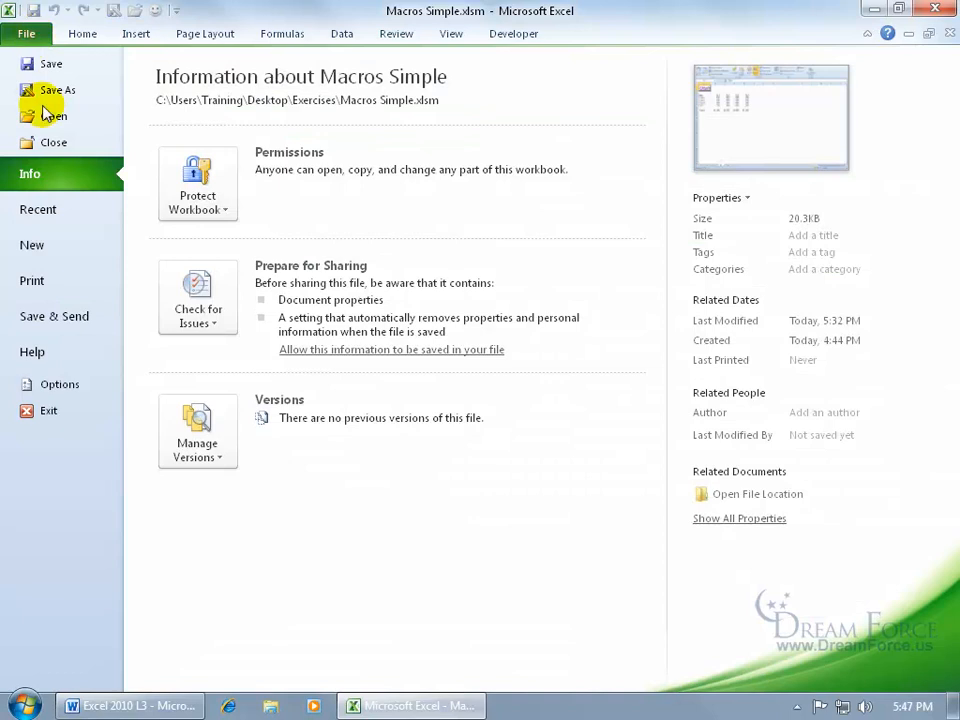
{"action": "left_click", "coordinate": [69, 382]}
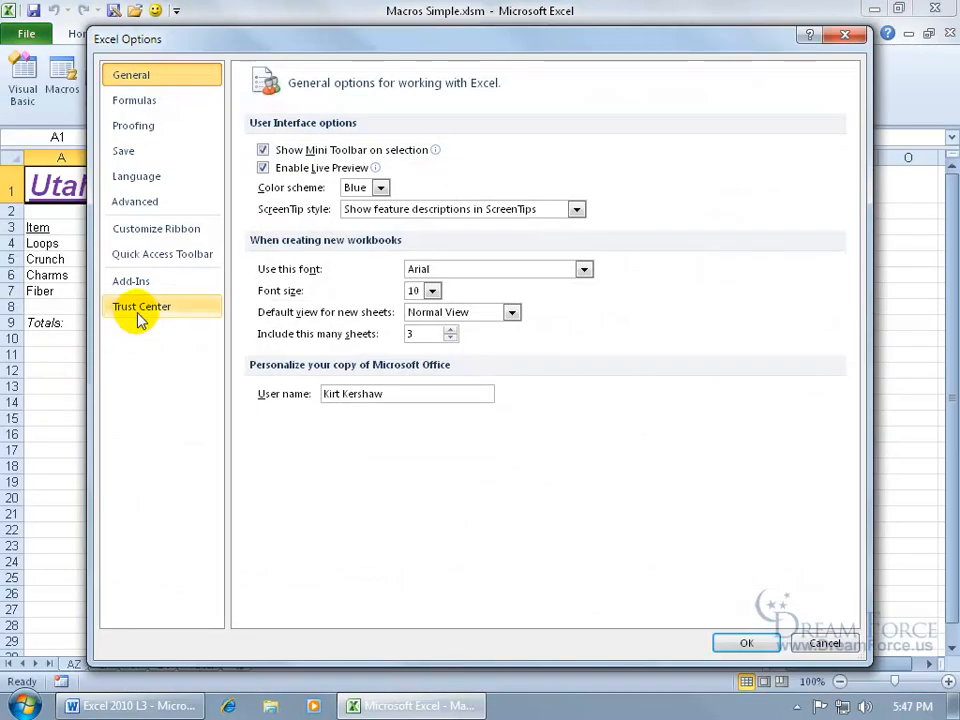
{"action": "left_click", "coordinate": [141, 314]}
{"action": "left_click", "coordinate": [786, 368]}
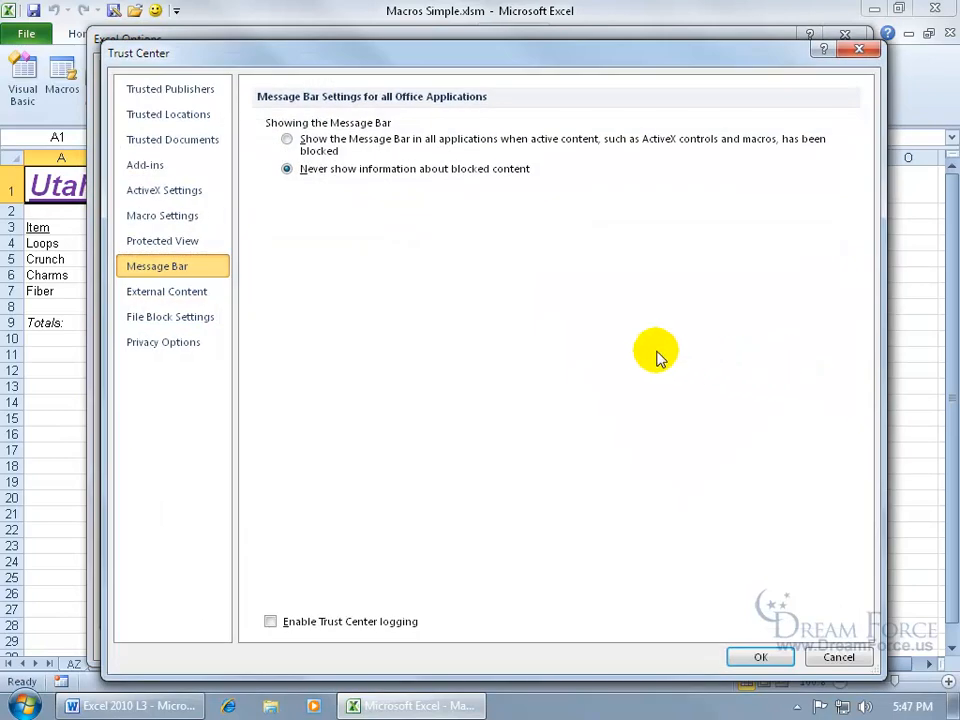
{"action": "left_click", "coordinate": [170, 215]}
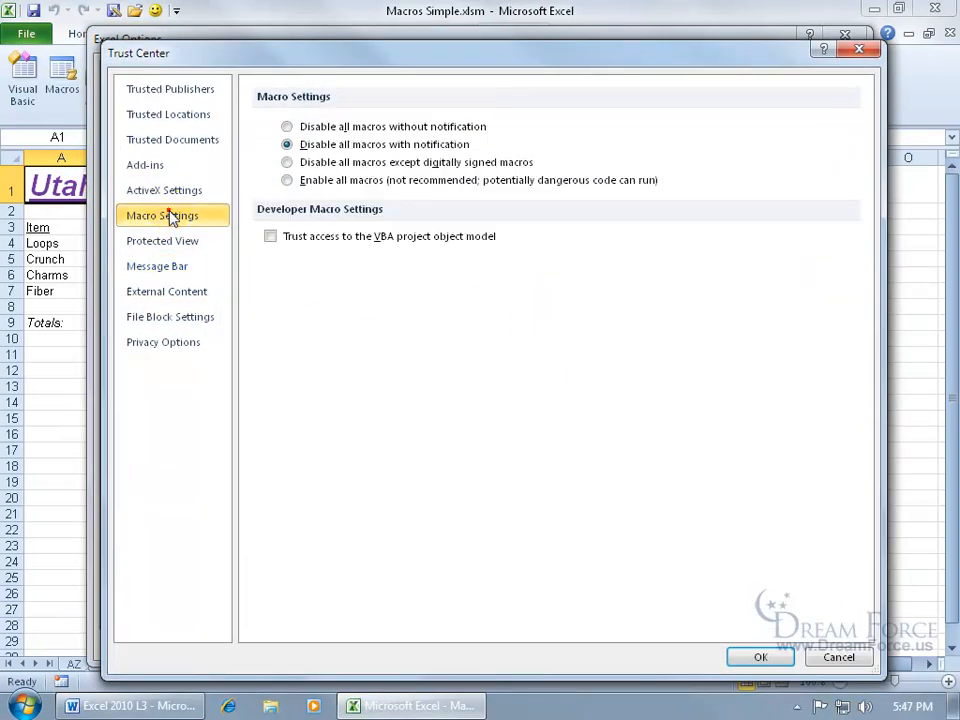
{"action": "left_click", "coordinate": [287, 181]}
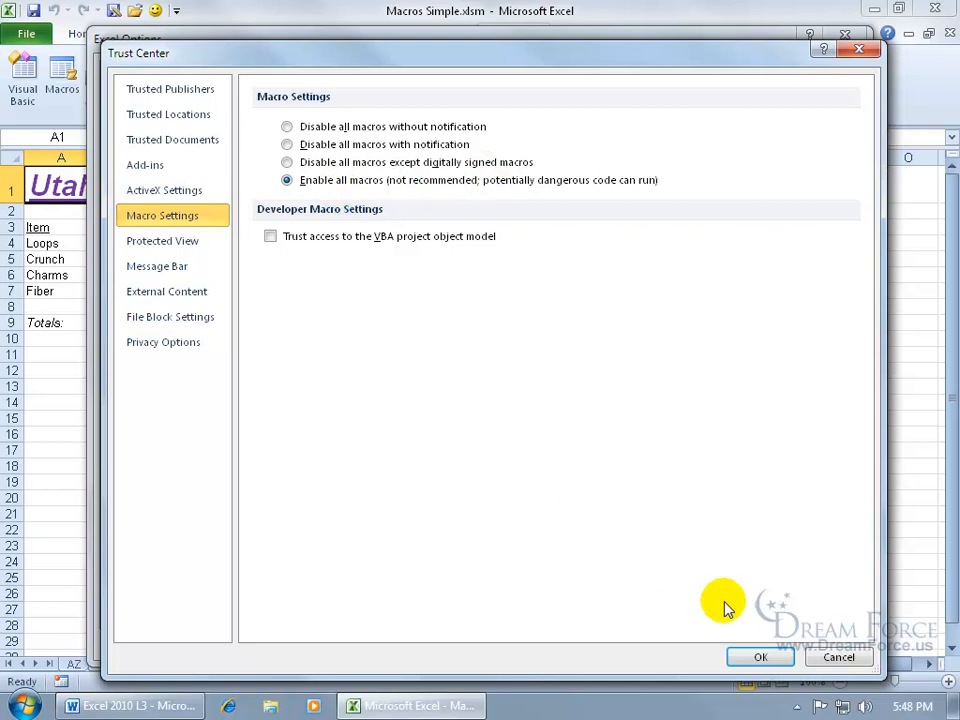
{"action": "left_click", "coordinate": [758, 658]}
{"action": "left_click", "coordinate": [740, 640]}
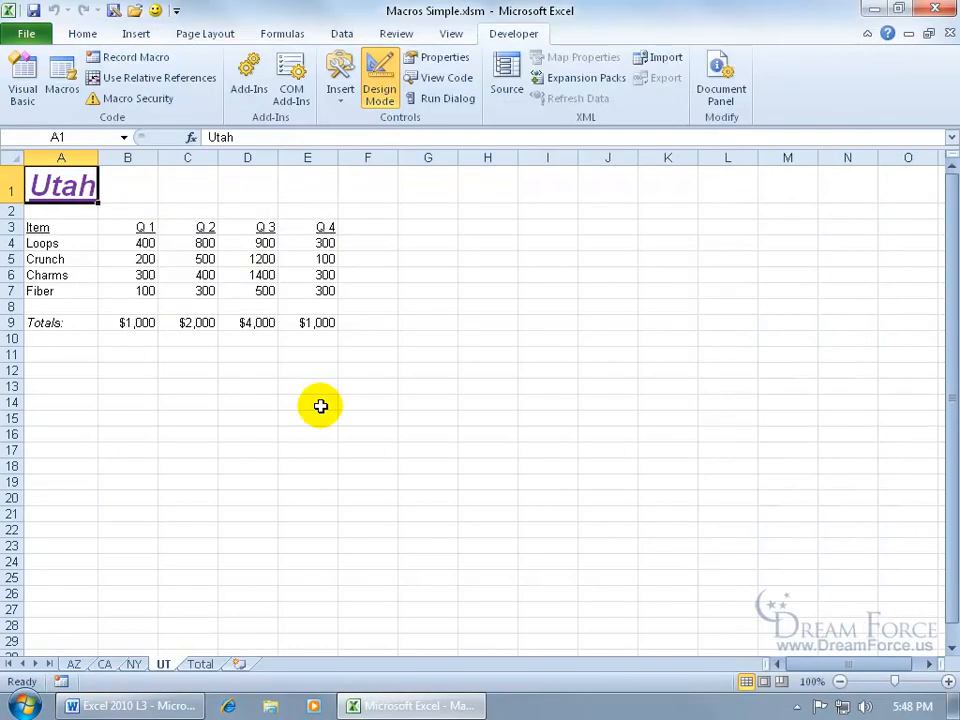
Save and close Macros Simple.xlsm, and reopen it from the recent files.
{"action": "left_click", "coordinate": [33, 11]}
{"action": "left_click", "coordinate": [443, 401]}
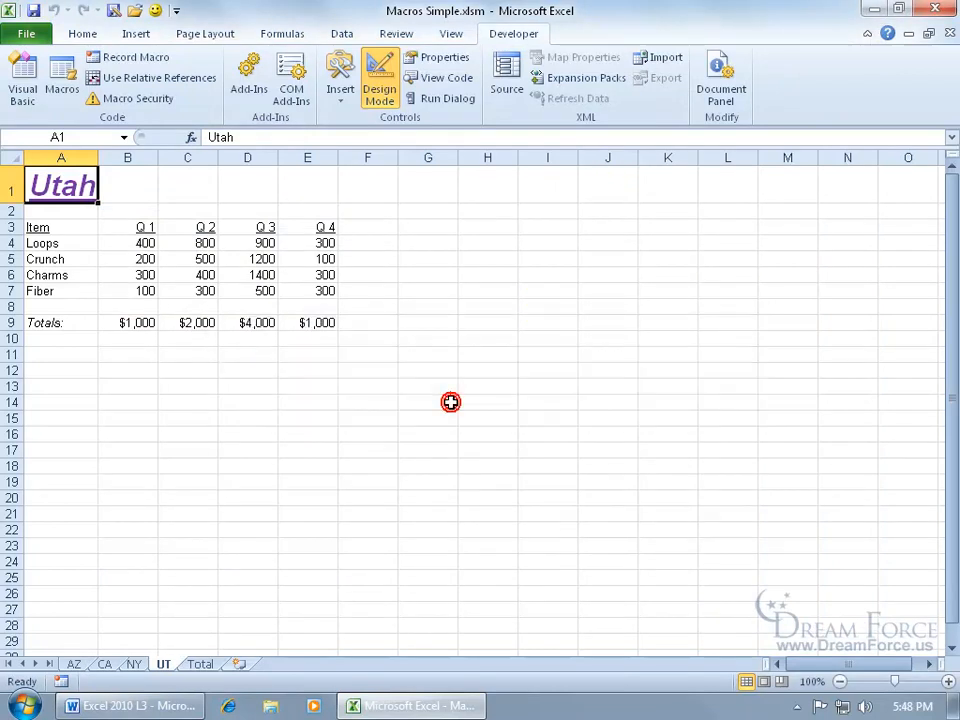
{"action": "left_click", "coordinate": [948, 35]}
{"action": "right_click", "coordinate": [427, 705]}
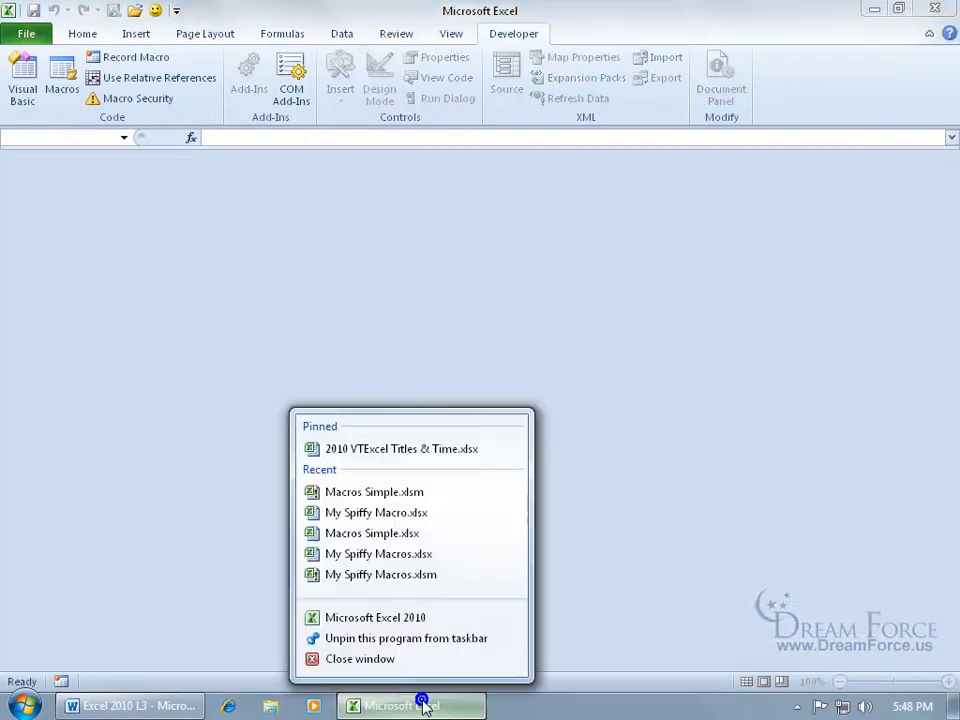
{"action": "left_click", "coordinate": [387, 494]}
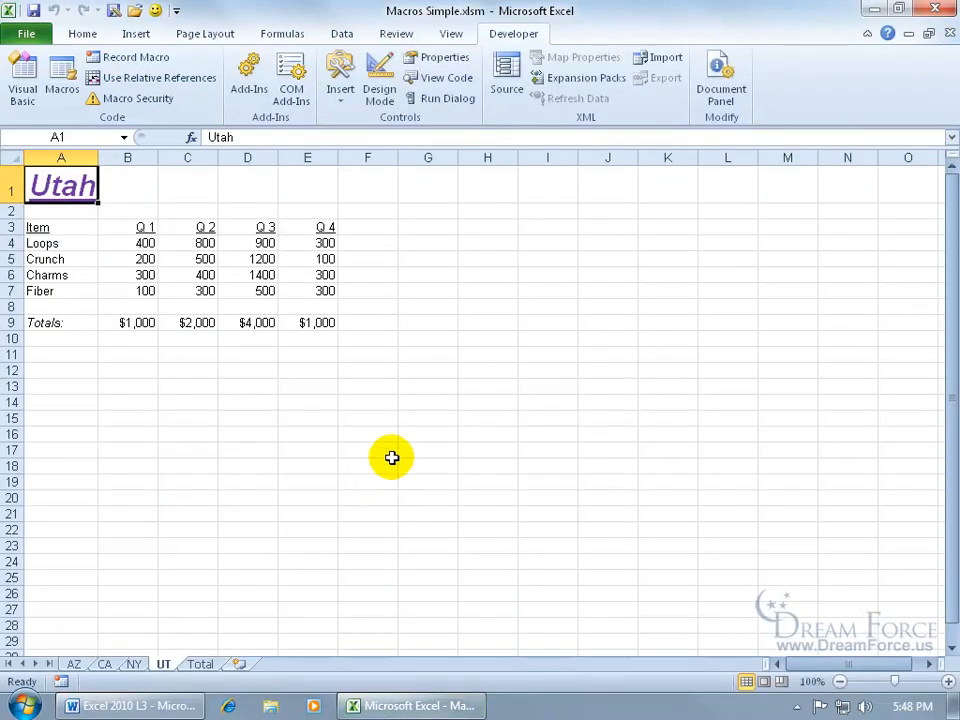
Step into the Formatting_States macro and maximize its Module1 code window.
{"action": "left_click", "coordinate": [64, 76]}
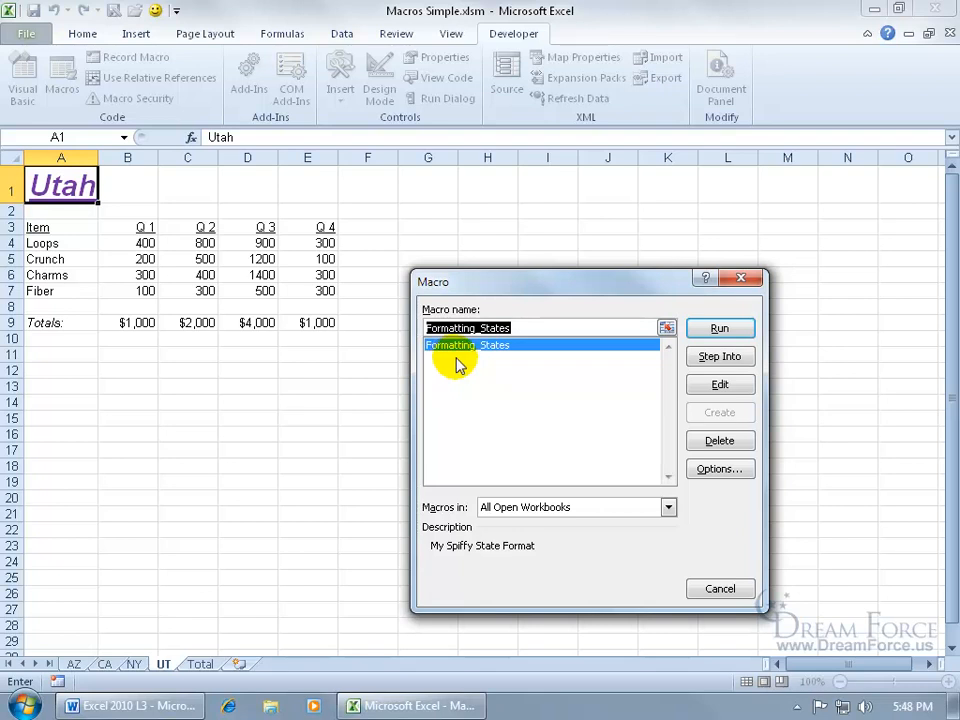
{"action": "left_click", "coordinate": [737, 362]}
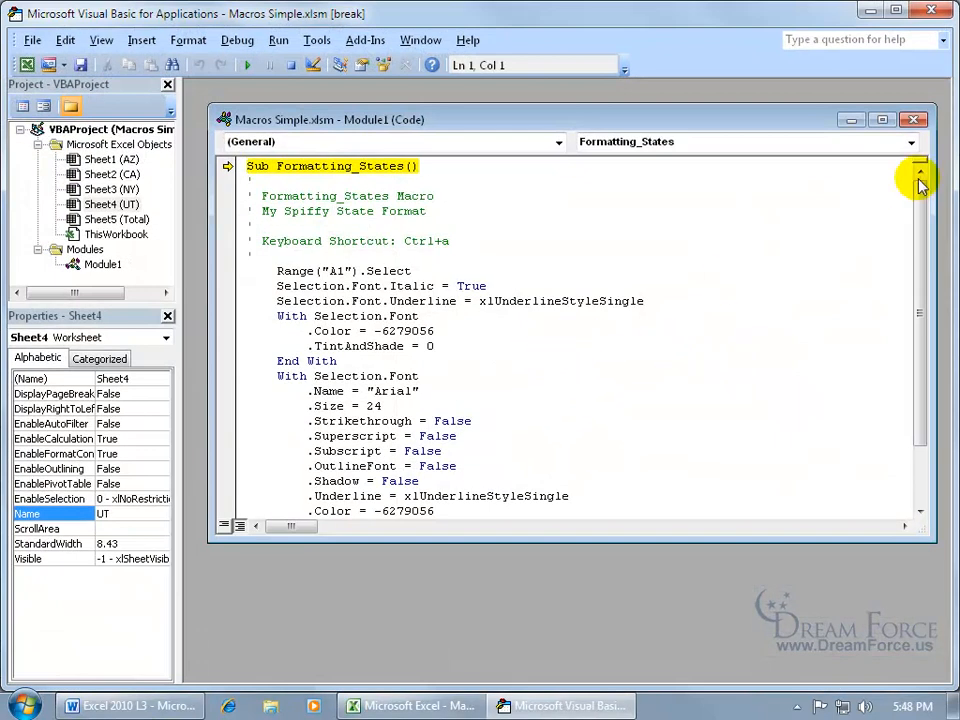
{"action": "left_click", "coordinate": [882, 119]}
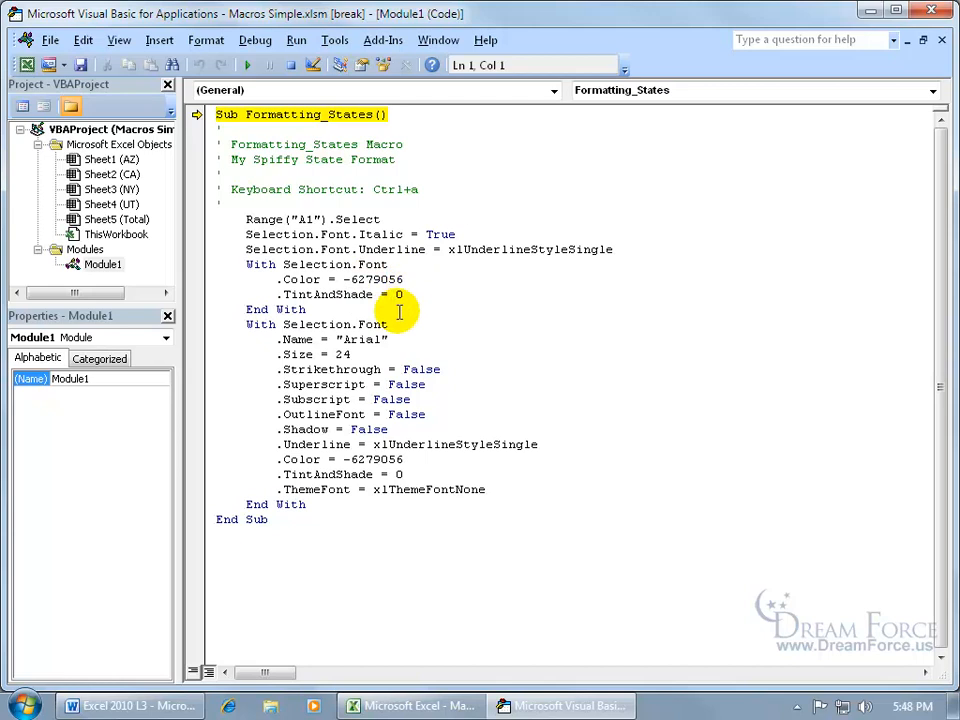
In the second With Selection.Font block, set the font name to "Times New Roman" and the size to 18.
{"action": "double_click", "coordinate": [364, 340]}
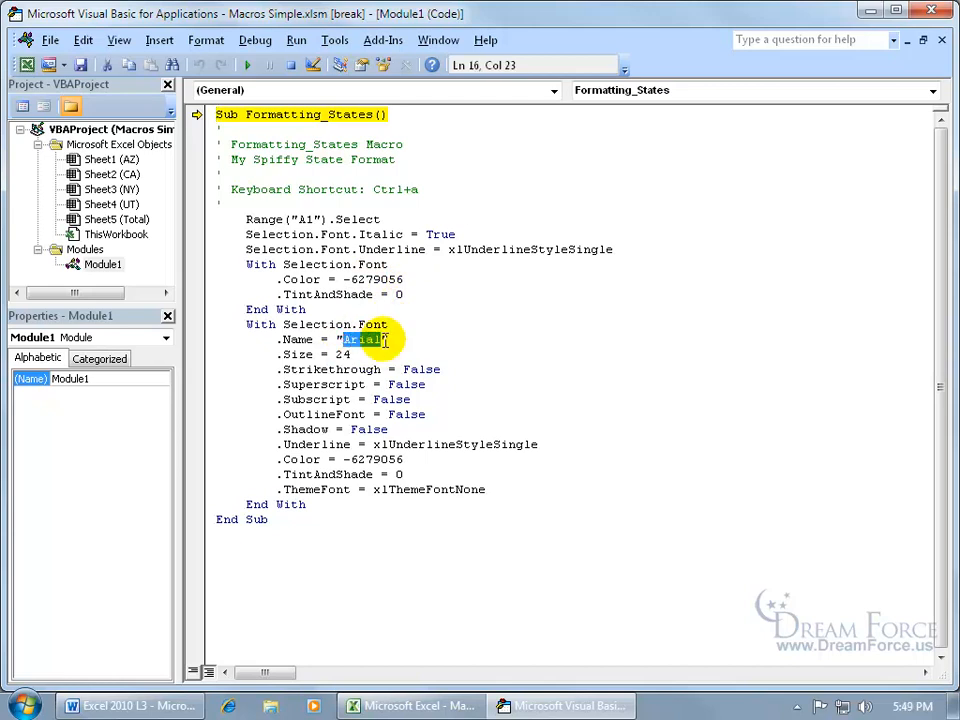
{"action": "type", "text": "Times New"}
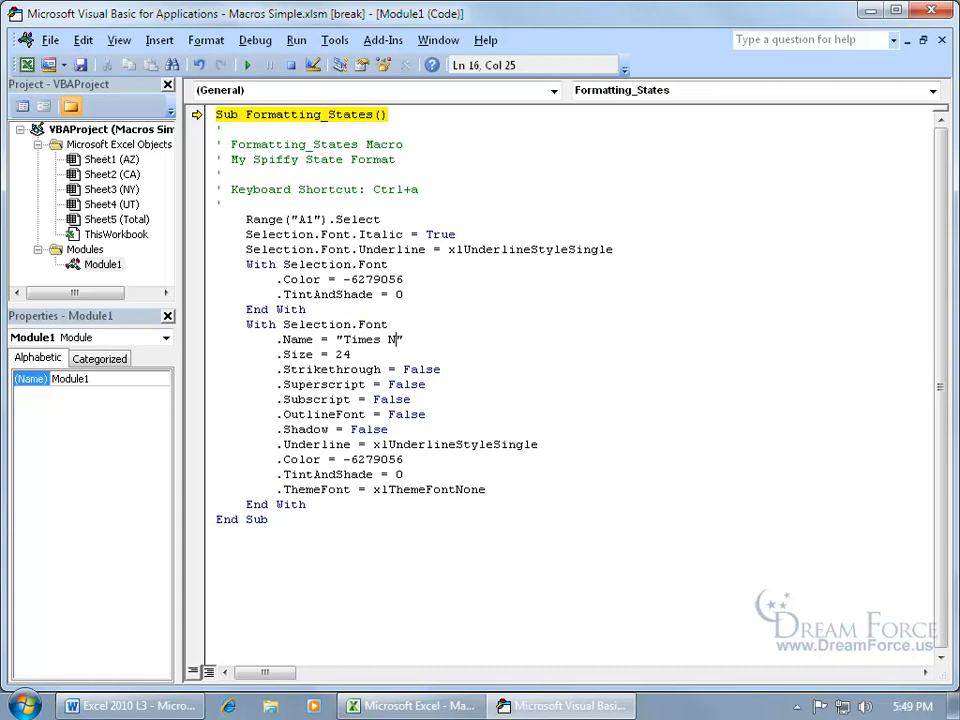
{"action": "type", "text": " Roman"}
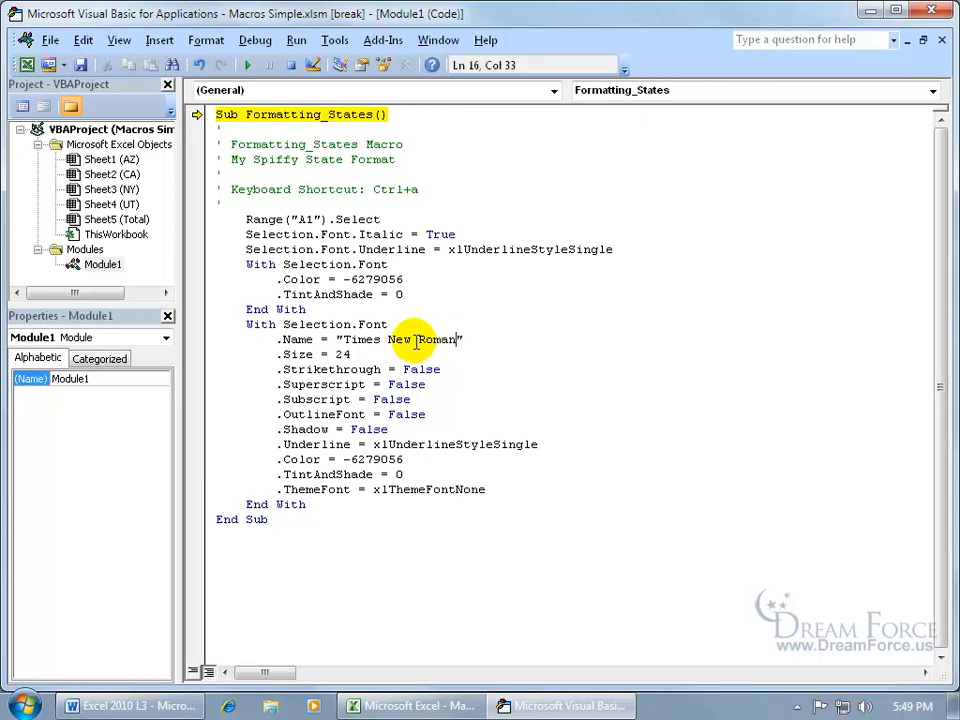
{"action": "double_click", "coordinate": [344, 354]}
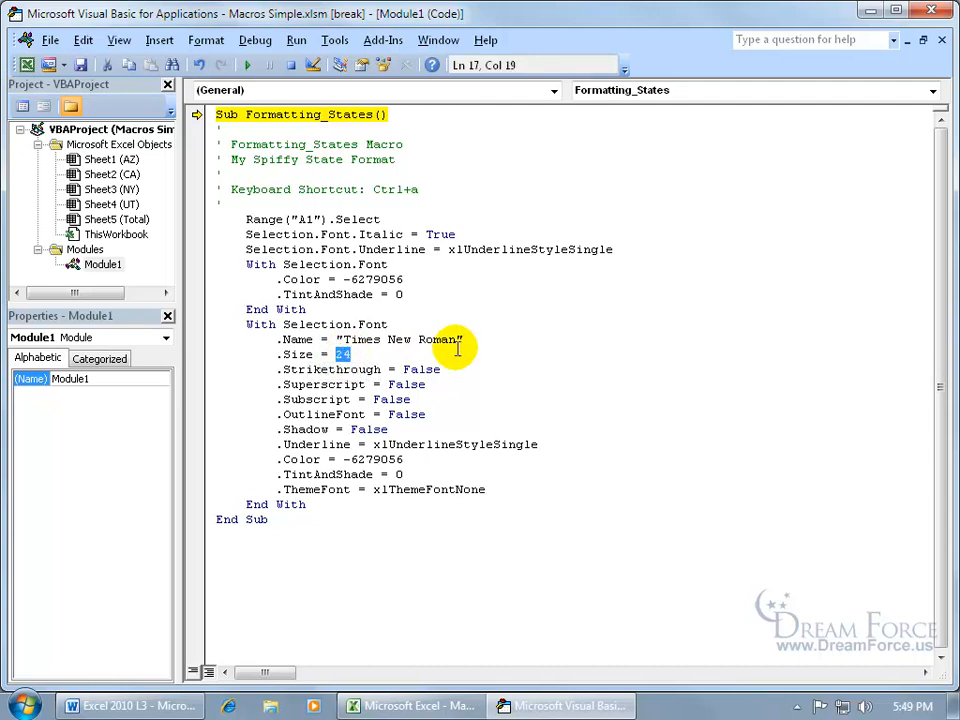
{"action": "type", "text": "18"}
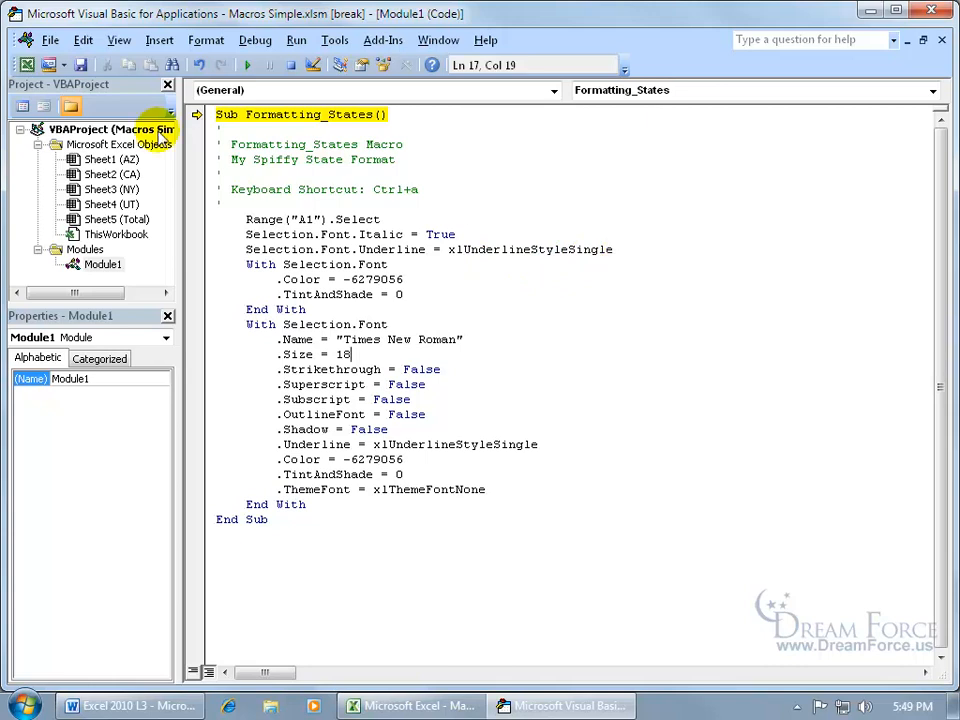
Close the code editor, stopping the debugger, and run the Formatting_States macro on the UT sheet, checking the font settings of A1.
{"action": "left_click", "coordinate": [49, 41]}
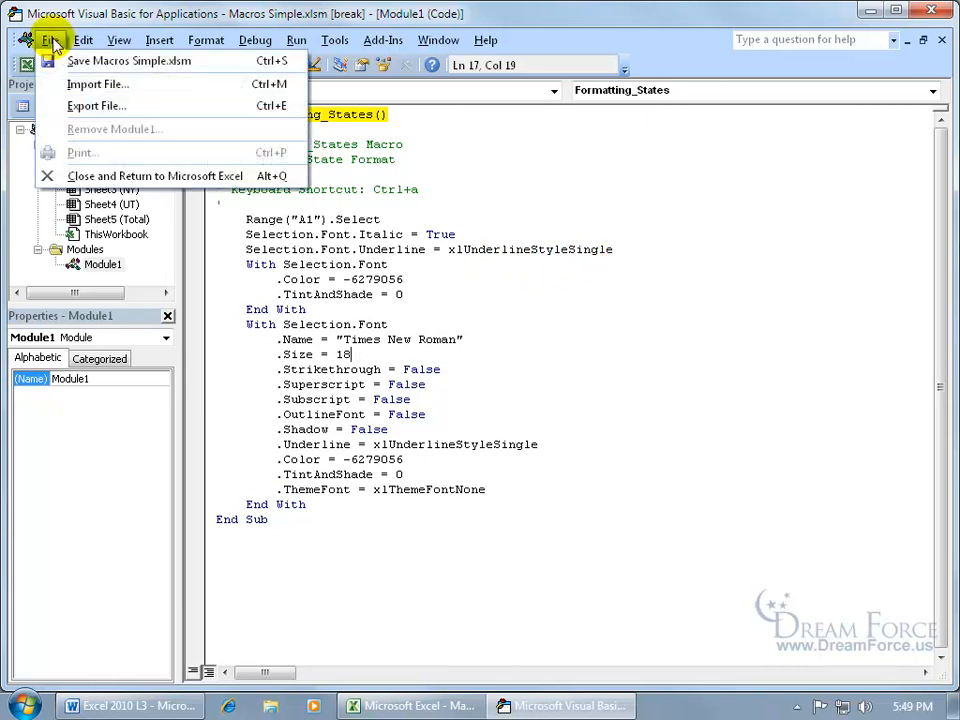
{"action": "left_click", "coordinate": [64, 176]}
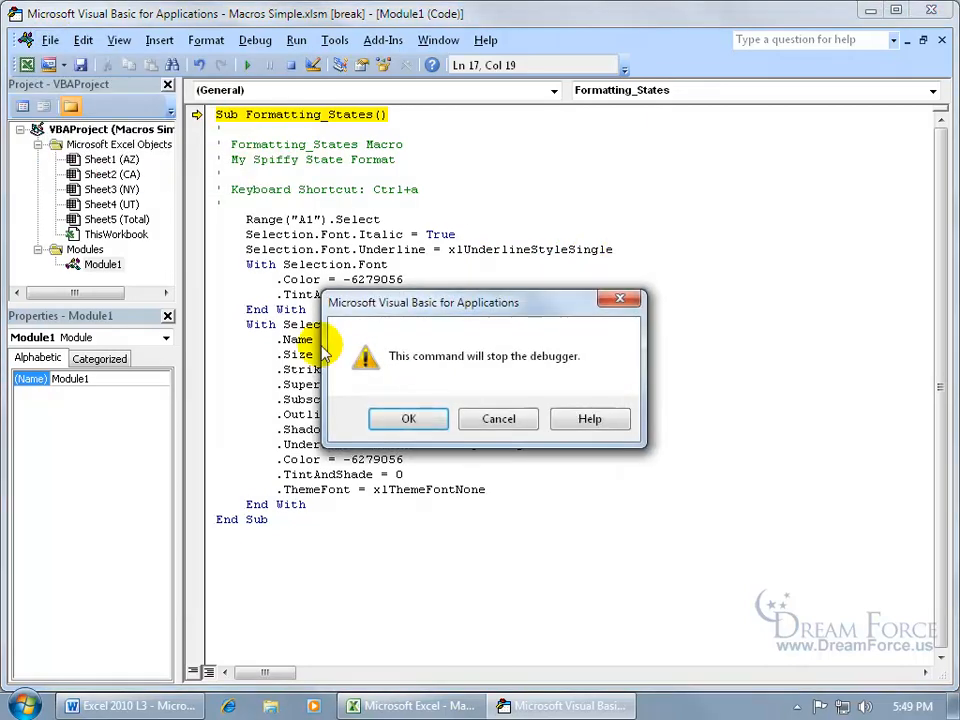
{"action": "left_click", "coordinate": [433, 422]}
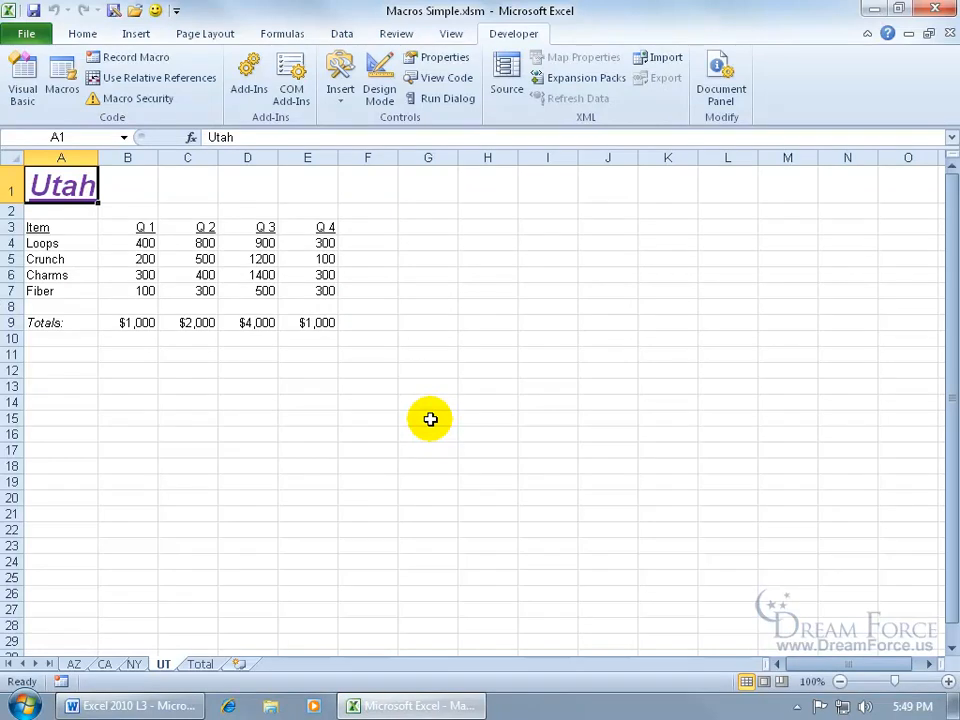
{"action": "key", "text": "ctrl+shift+f"}
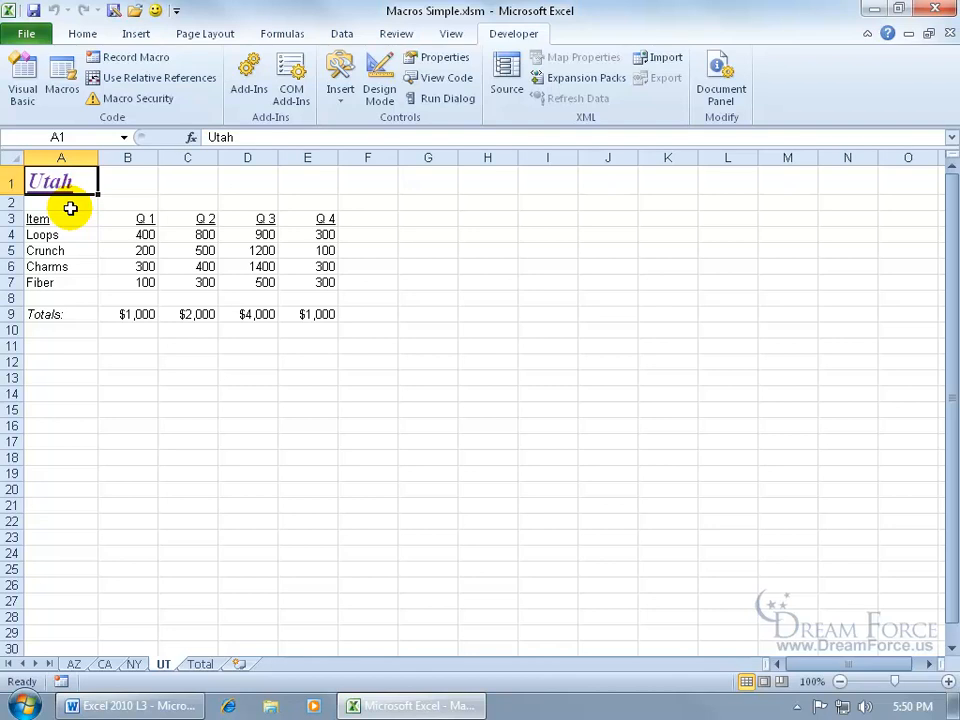
{"action": "left_click", "coordinate": [84, 33]}
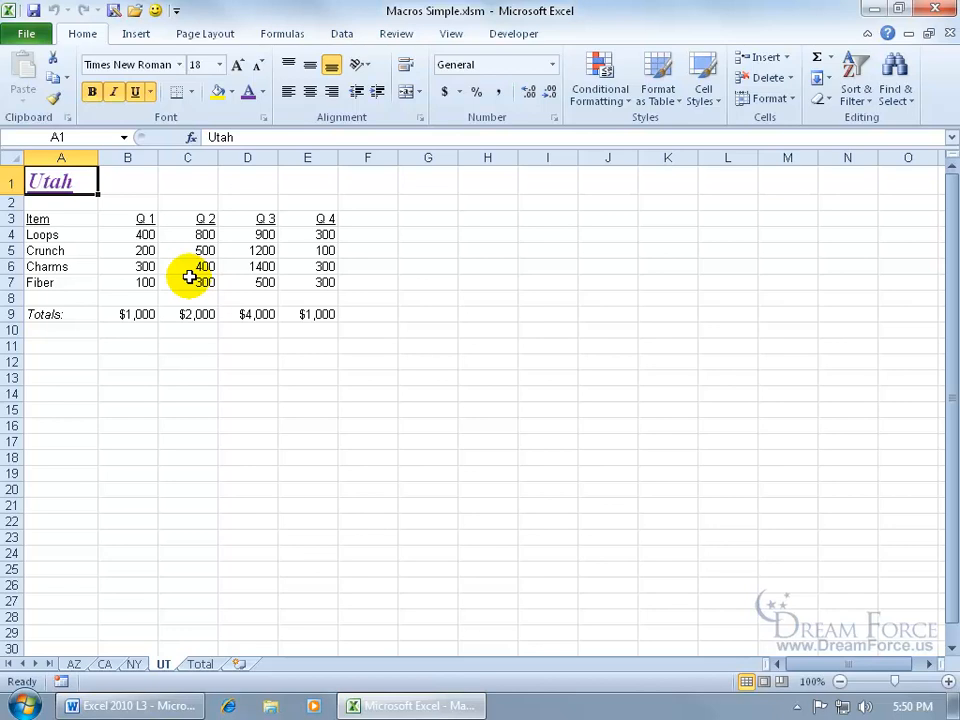
Open the list of macros available in all open workbooks.
{"action": "left_click", "coordinate": [451, 33]}
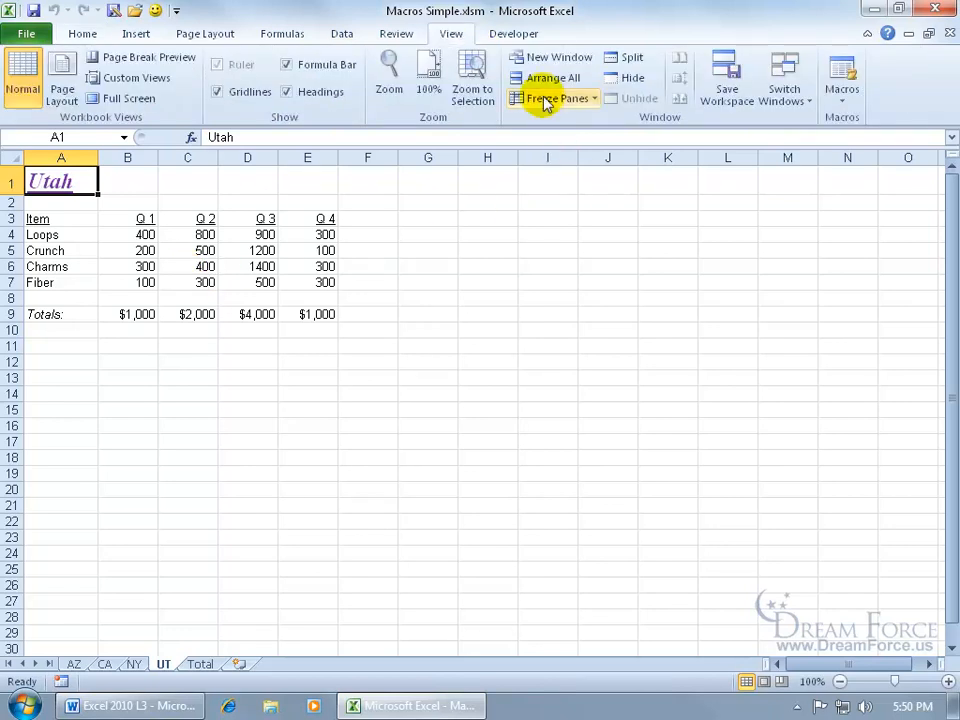
{"action": "left_click", "coordinate": [840, 105]}
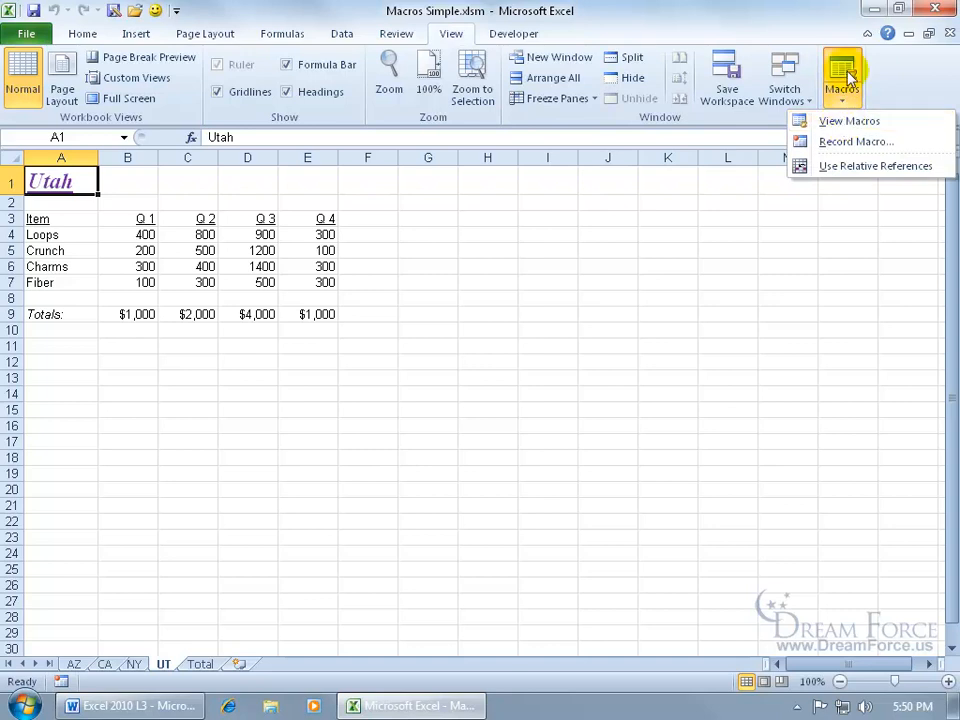
{"action": "left_click", "coordinate": [846, 74]}
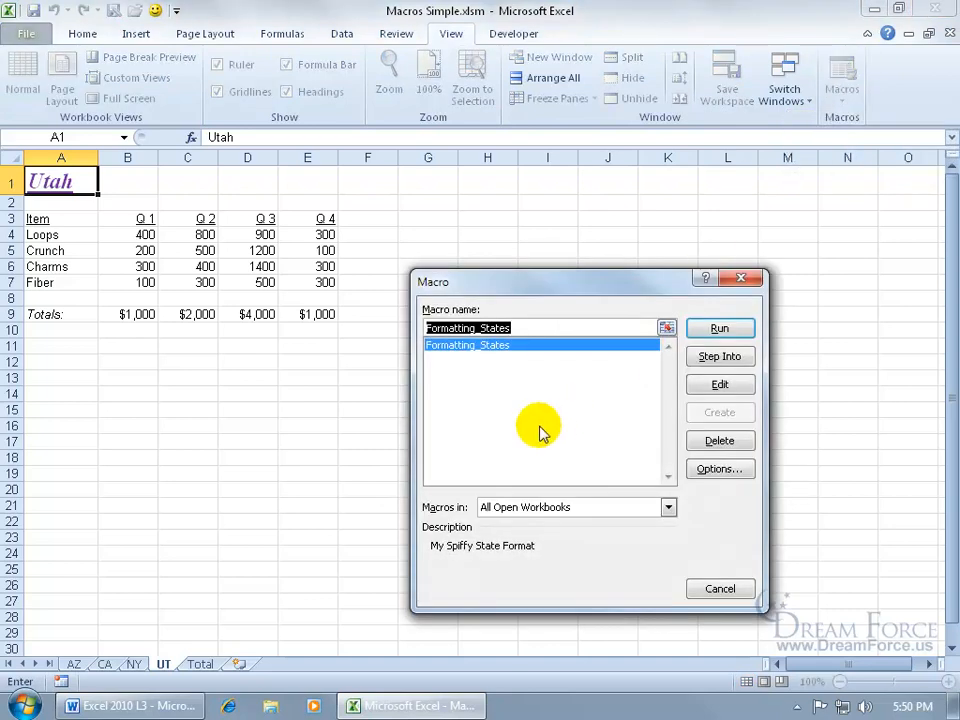